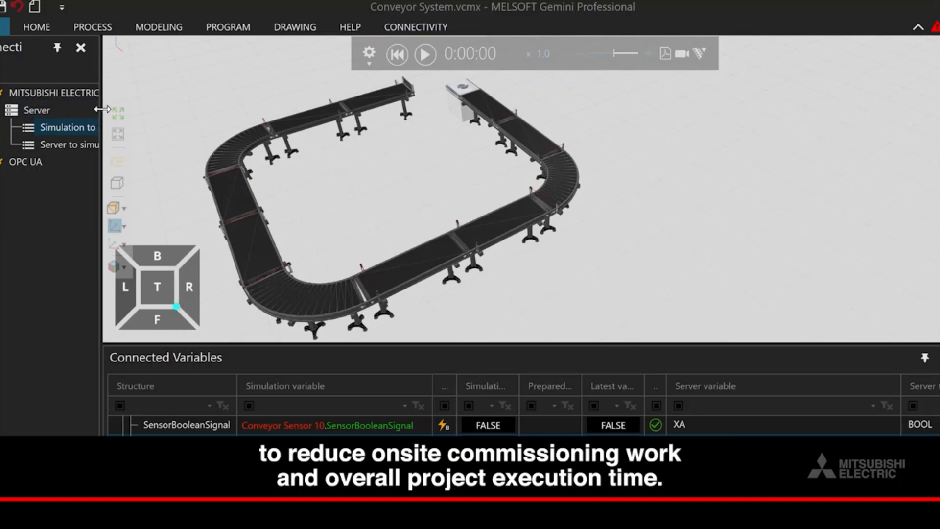
Link Conveyor Sensor 11's SensorBooleanSignal with server variable XB as a new pair in the Simulation to server group
{"action": "left_click_drag", "start_coordinate": [108, 108], "coordinate": [112, 108]}
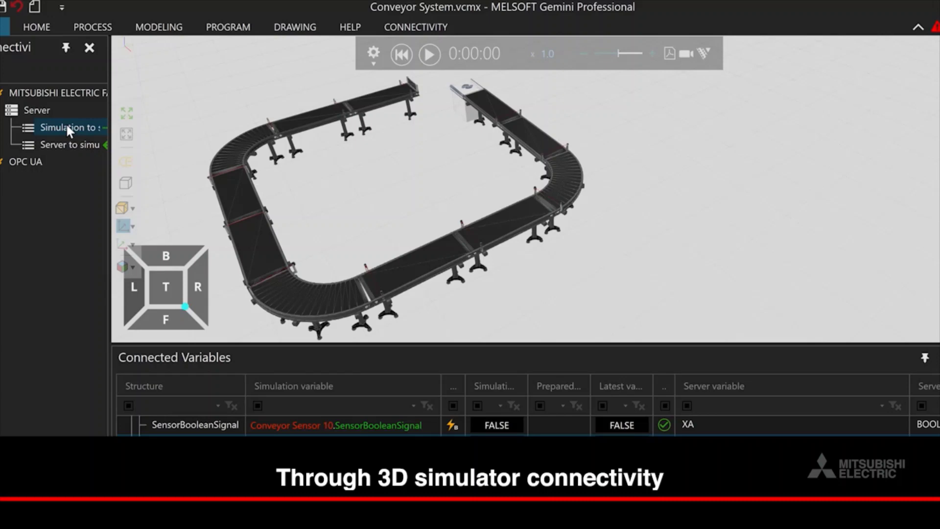
{"action": "right_click", "coordinate": [86, 125]}
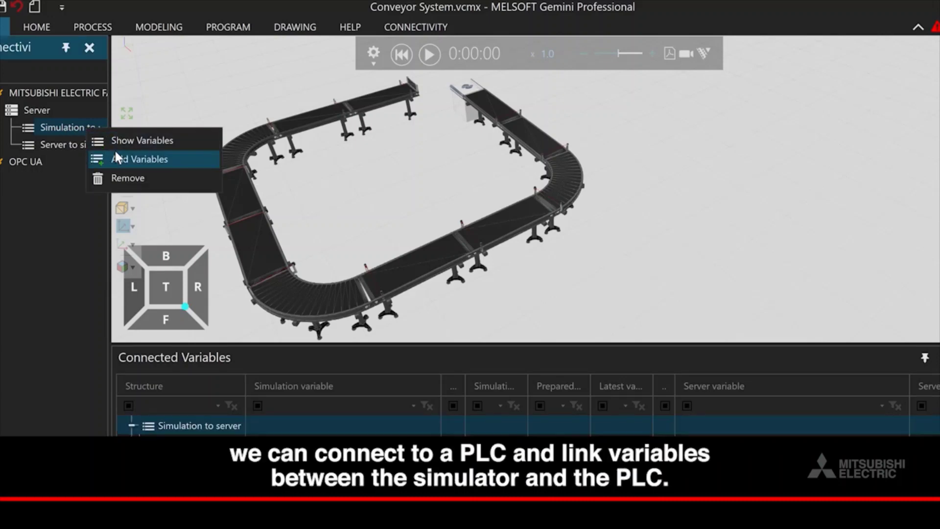
{"action": "left_click", "coordinate": [116, 153]}
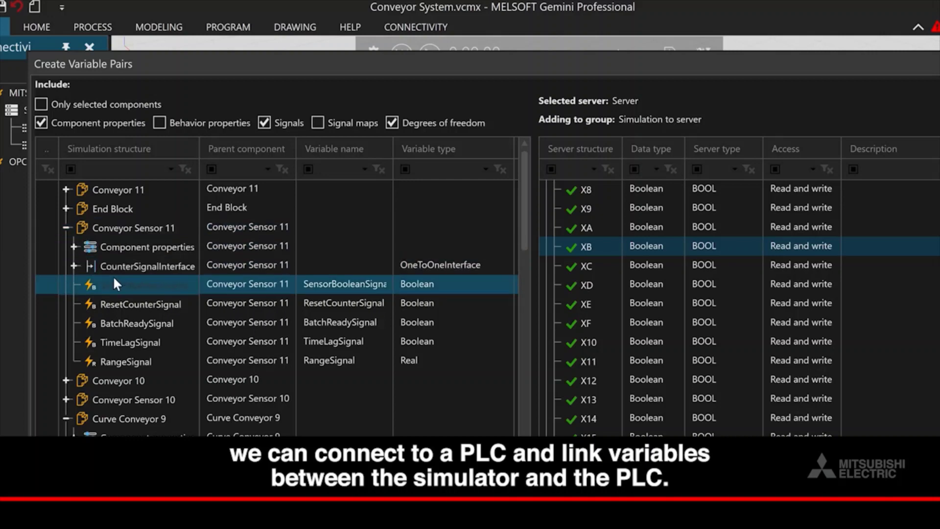
{"action": "left_click", "coordinate": [178, 285]}
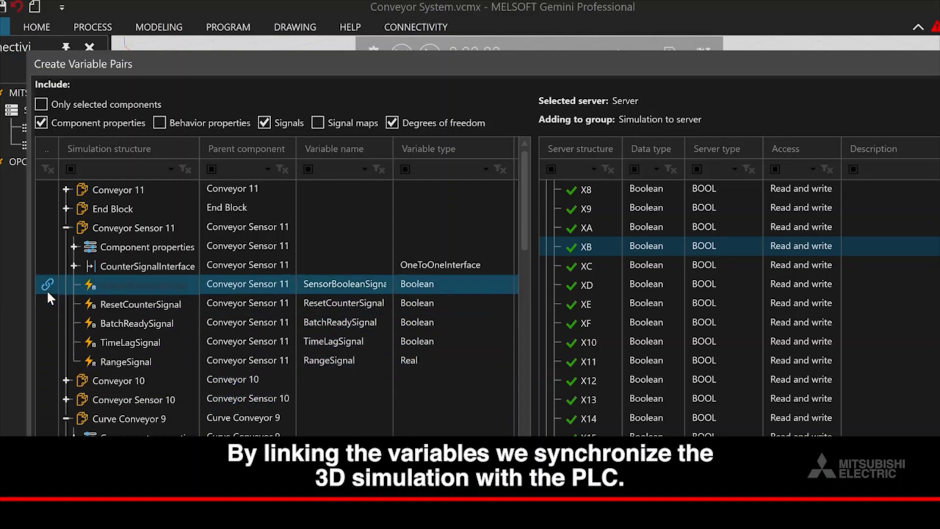
{"action": "mouse_move", "coordinate": [48, 296]}
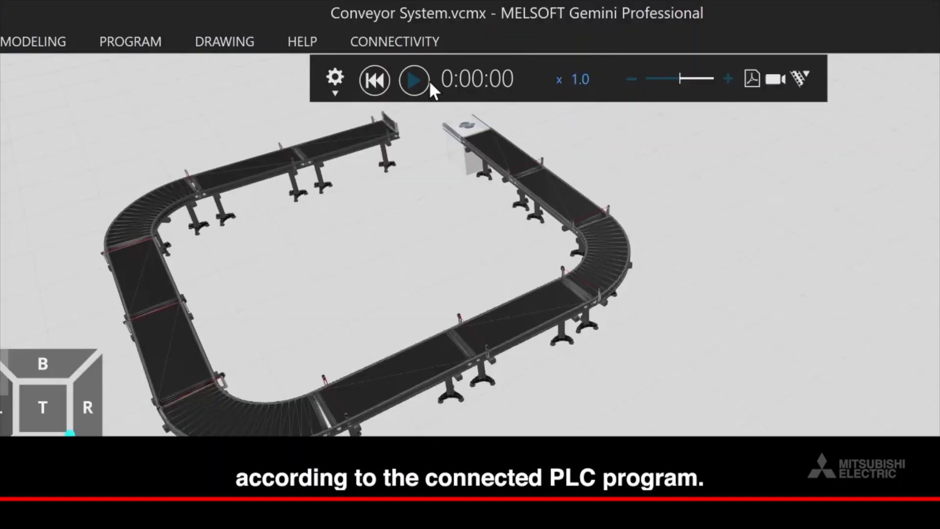
Run the conveyor simulation and examine how the Conveyor Sensor signals in the Simulation to server group update
{"action": "left_click", "coordinate": [415, 80]}
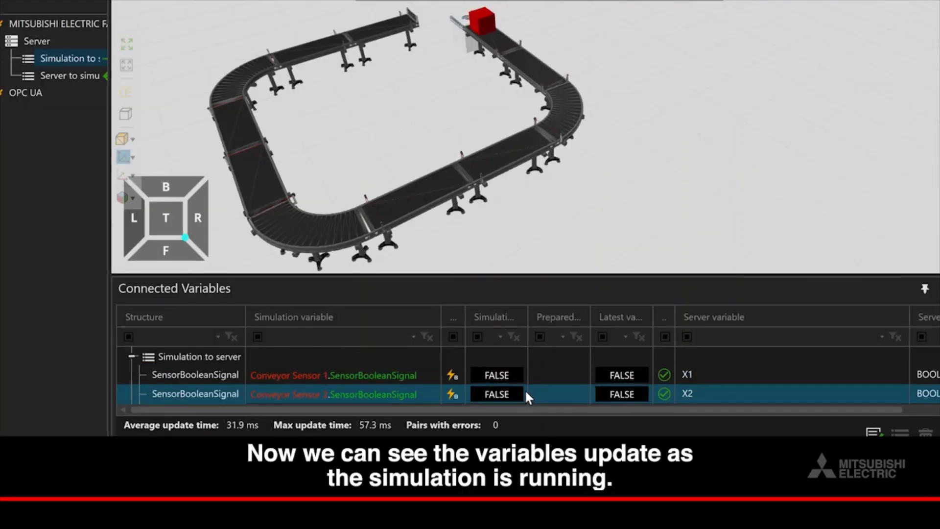
{"action": "left_click", "coordinate": [472, 377]}
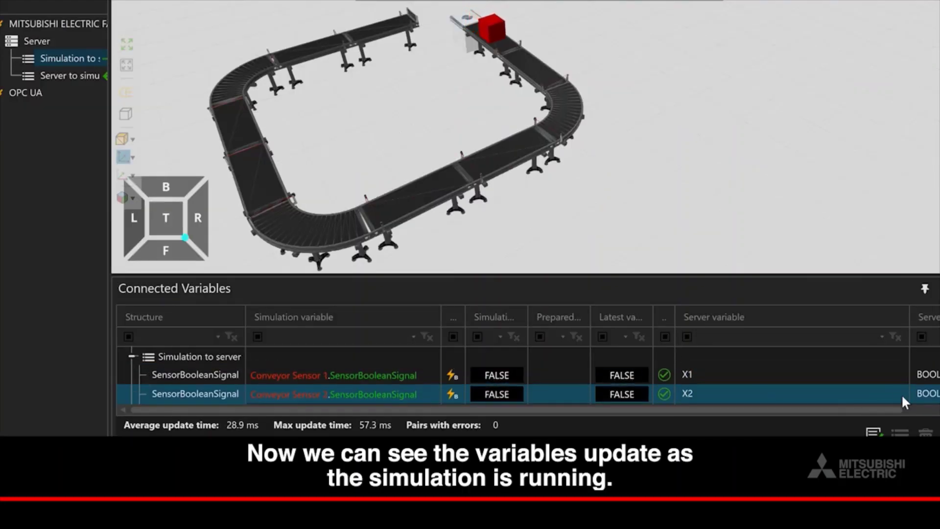
{"action": "scroll", "coordinate": [619, 392], "scroll_direction": "down", "scroll_amount": 1}
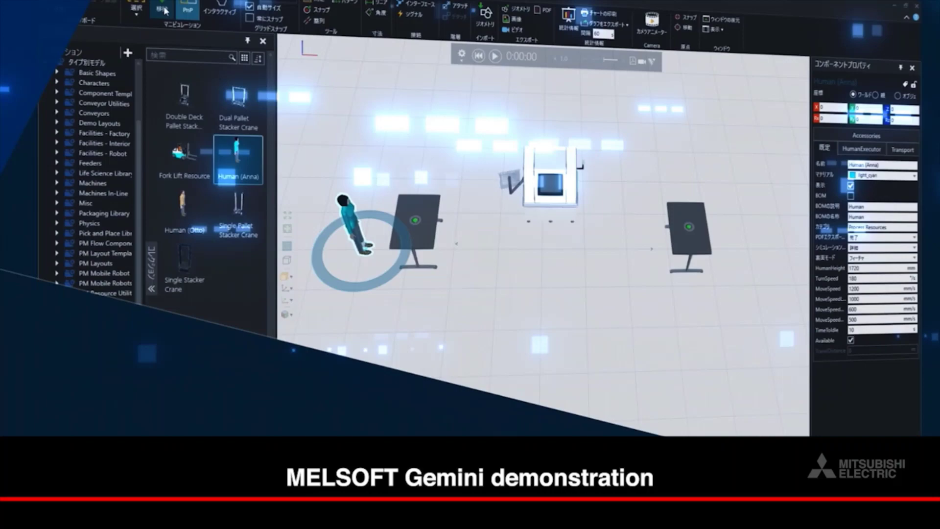
Lay out a Manual Workstation on each side of the process machine and place the Human (Anna) worker between the stock table and the machine
{"action": "left_click_drag", "start_coordinate": [421, 251], "coordinate": [538, 257]}
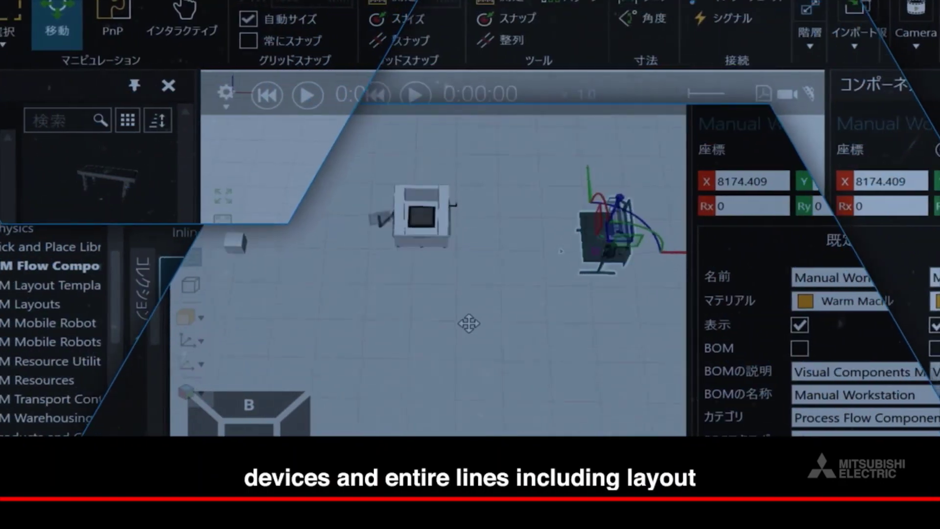
{"action": "left_click_drag", "start_coordinate": [605, 186], "coordinate": [646, 245]}
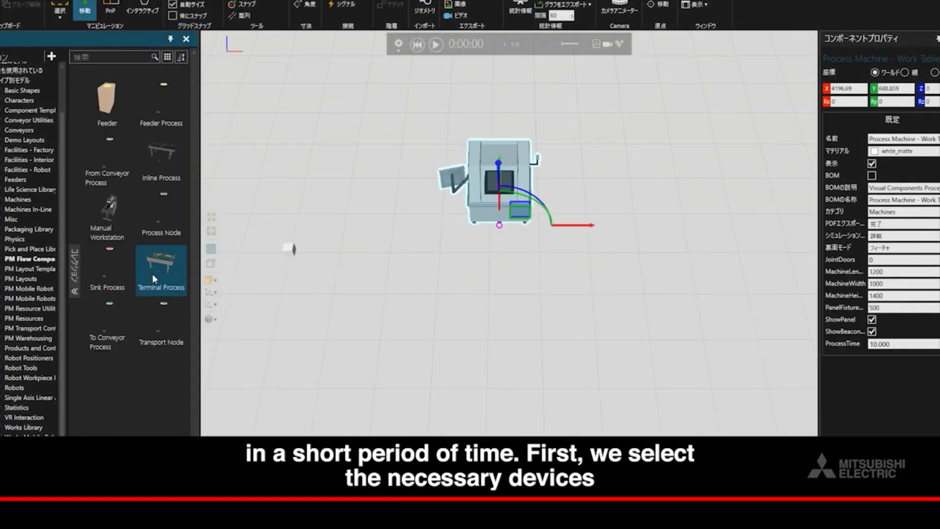
{"action": "left_click_drag", "start_coordinate": [107, 215], "coordinate": [291, 248]}
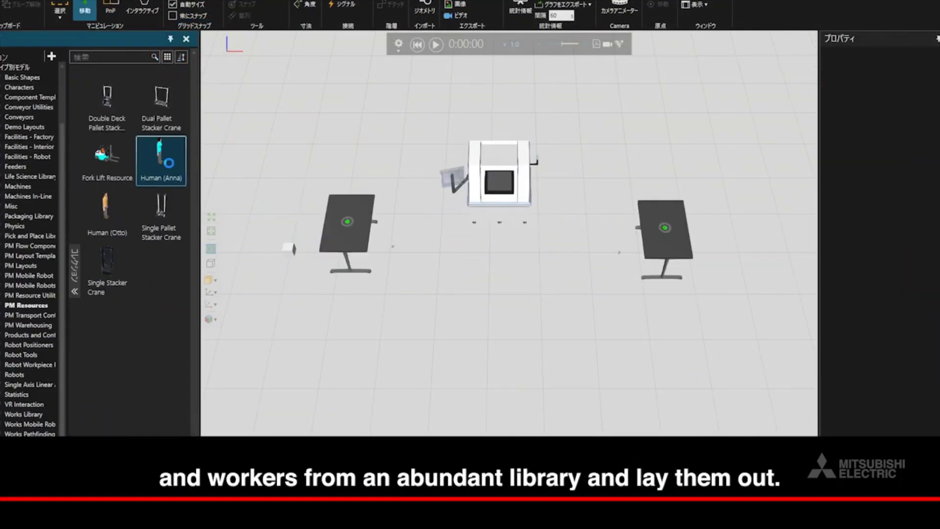
{"action": "left_click_drag", "start_coordinate": [161, 159], "coordinate": [527, 288]}
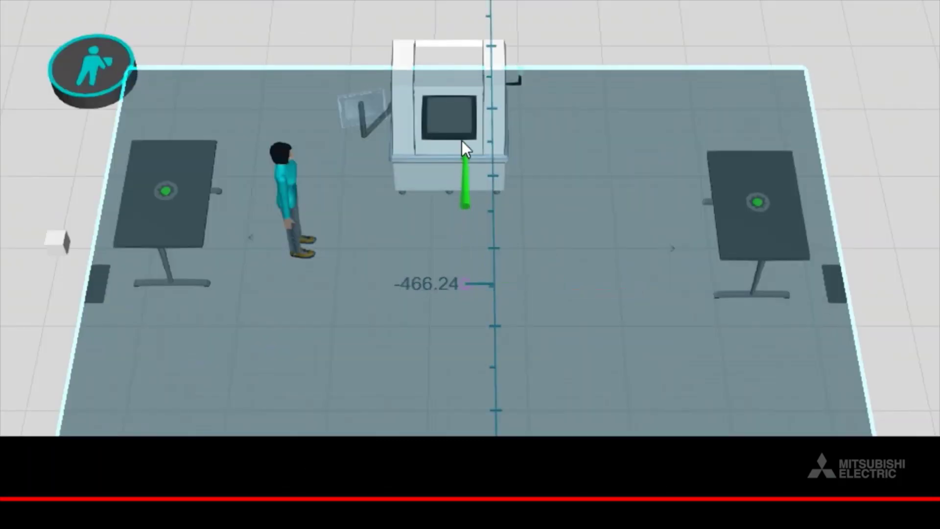
Move the Pathway Area back along its Y axis so that it extends behind the process machine
{"action": "left_click_drag", "start_coordinate": [462, 140], "coordinate": [452, 108]}
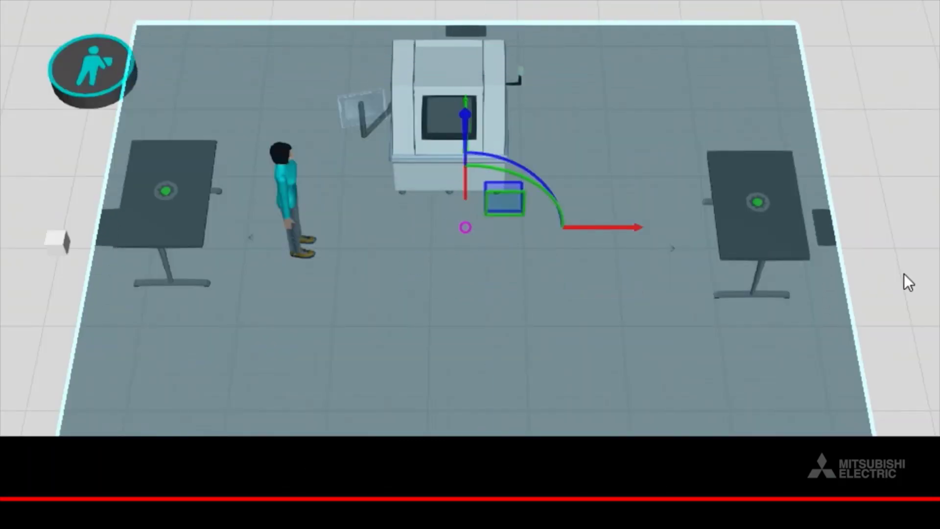
{"action": "left_click", "coordinate": [904, 274]}
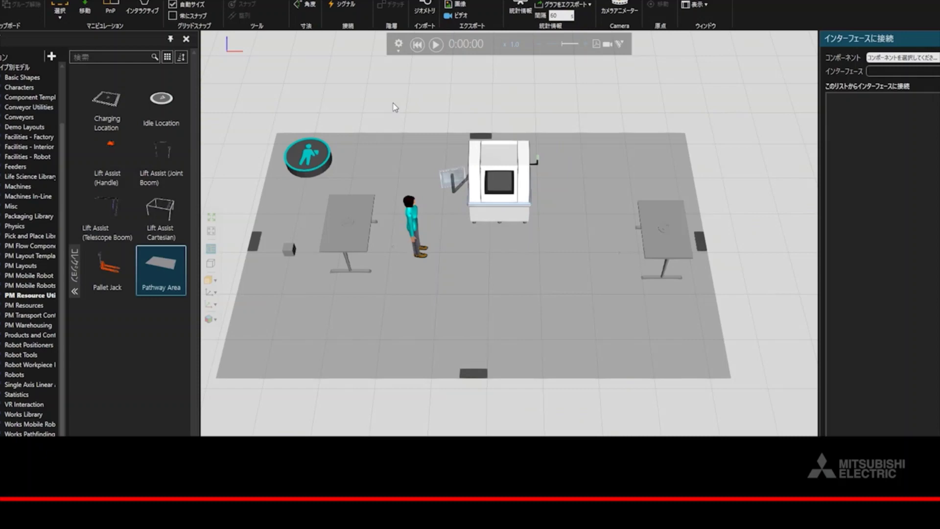
Connect the Human Transport Controller's Resources interface to Human (Anna) and its Pathways interface to the Pathway Area
{"action": "left_click", "coordinate": [307, 147]}
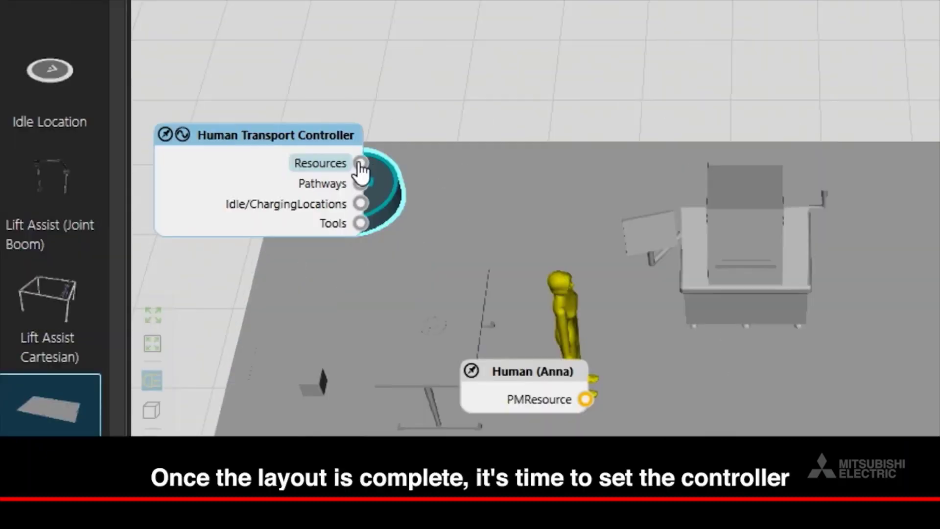
{"action": "left_click_drag", "start_coordinate": [312, 143], "coordinate": [424, 260]}
{"action": "left_click_drag", "start_coordinate": [587, 403], "coordinate": [587, 400]}
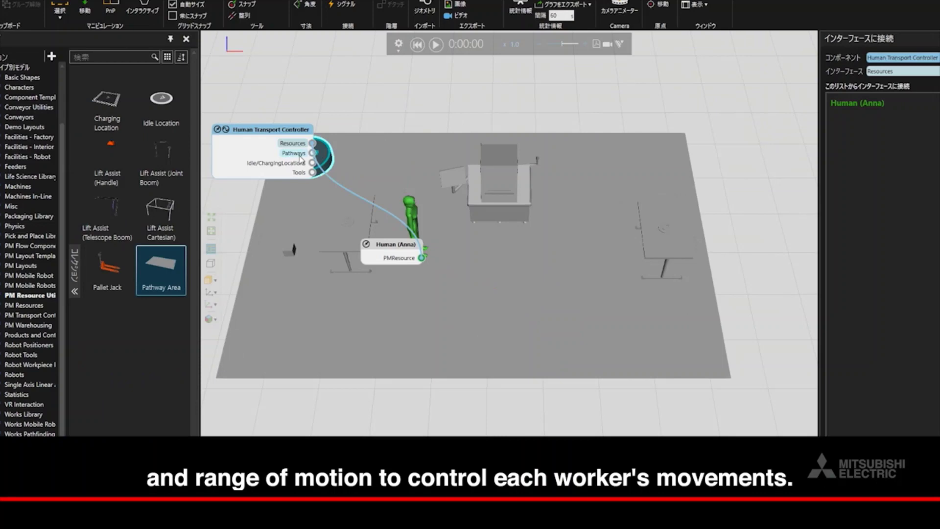
{"action": "left_click", "coordinate": [360, 184]}
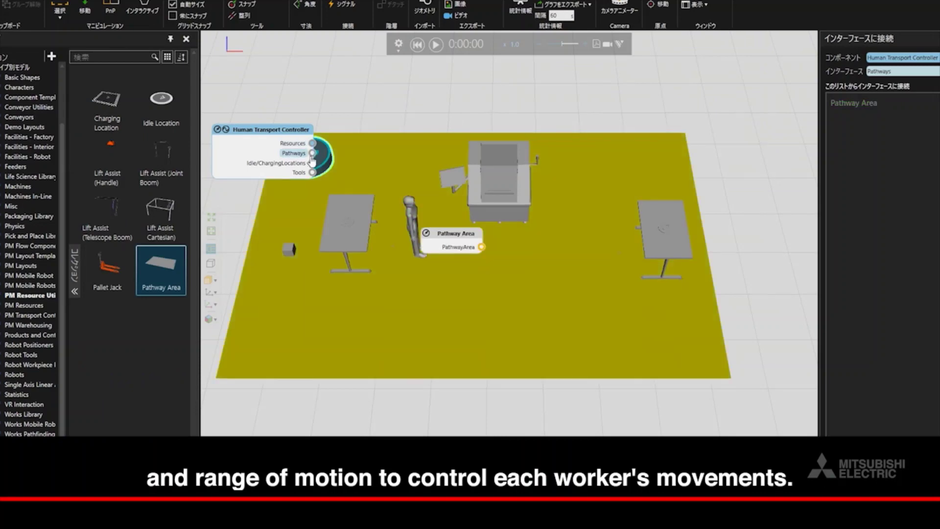
{"action": "left_click_drag", "start_coordinate": [313, 158], "coordinate": [406, 170]}
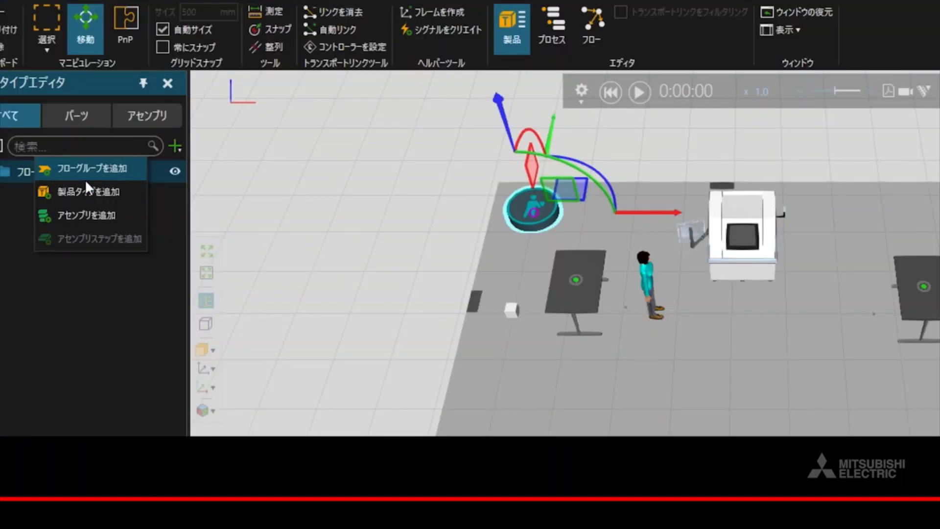
Add a product type to the flow group, using the block geometry as its component
{"action": "right_click", "coordinate": [164, 171]}
{"action": "left_click", "coordinate": [121, 246]}
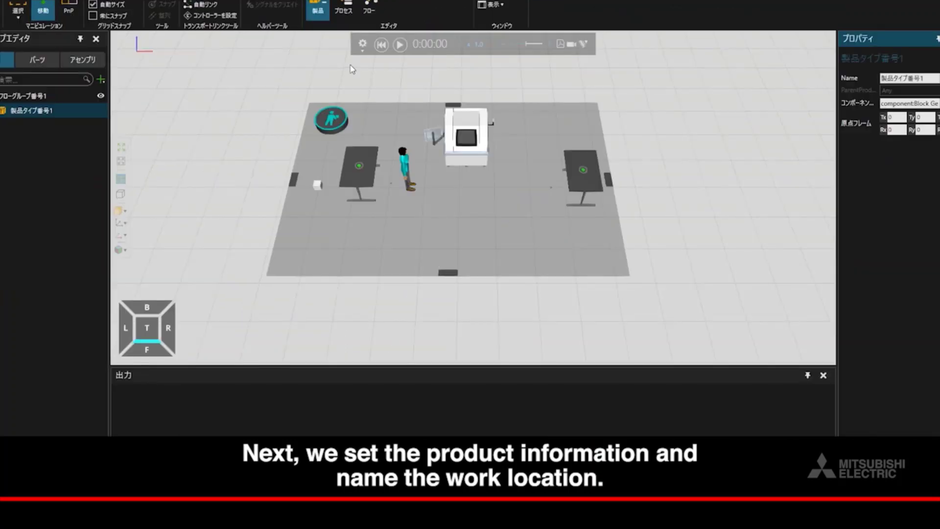
Rename the process of the workstation beside the worker to Stock and the Generic Work Table process to Machine
{"action": "left_click", "coordinate": [345, 12]}
{"action": "type", "text": "Stock"}
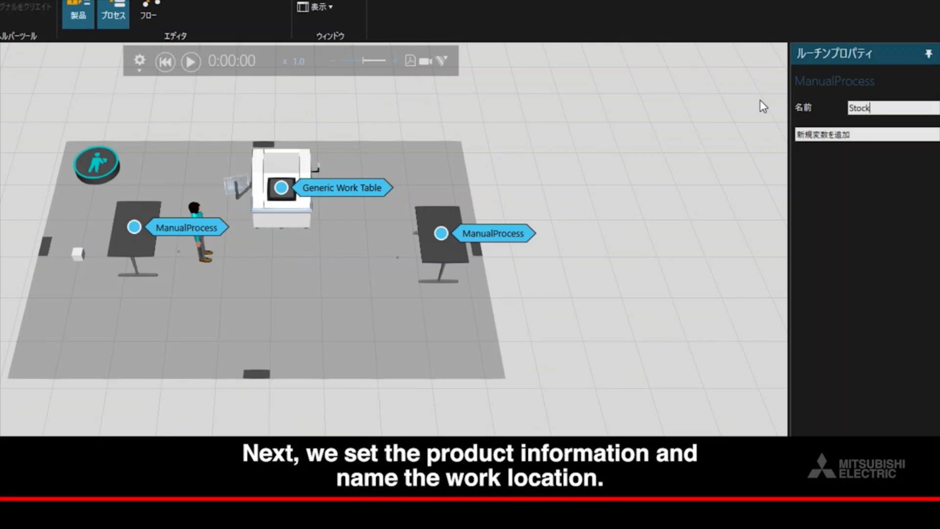
{"action": "key", "text": "Return"}
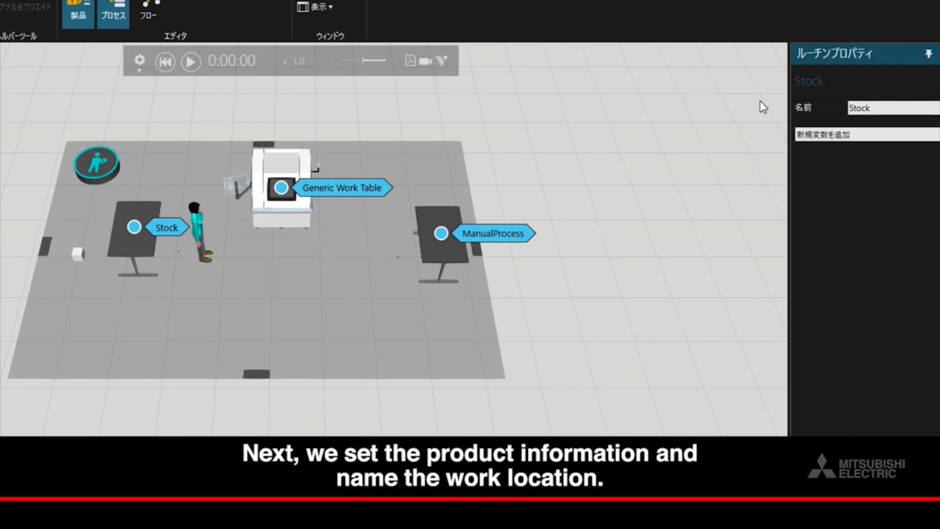
{"action": "left_click", "coordinate": [363, 192]}
{"action": "type", "text": "Machine"}
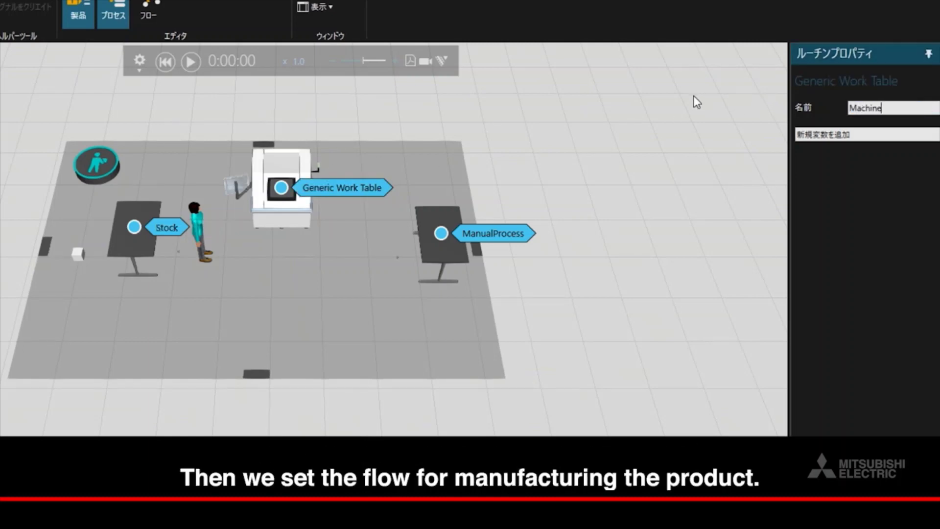
{"action": "key", "text": "Return"}
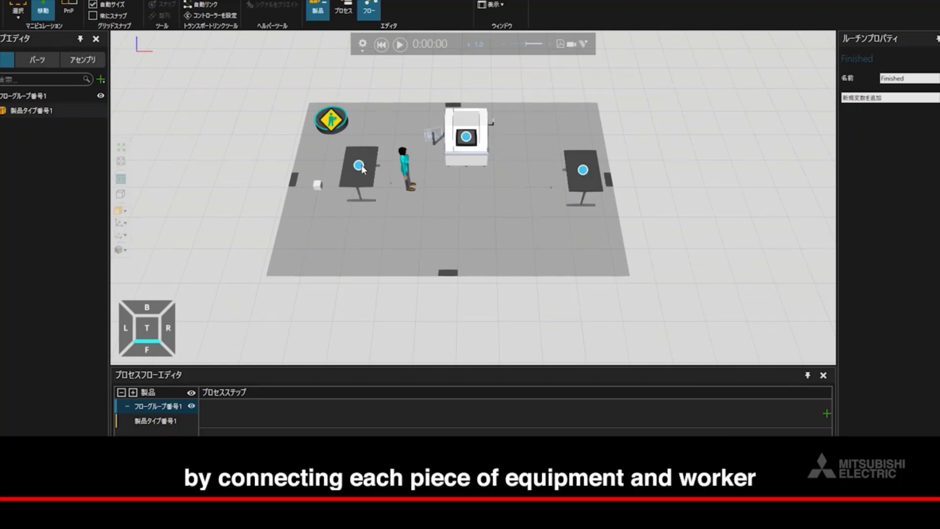
Define the product's process flow by linking Stock to Machine and Machine to Finished
{"action": "left_click_drag", "start_coordinate": [359, 165], "coordinate": [399, 166]}
{"action": "left_click_drag", "start_coordinate": [456, 126], "coordinate": [500, 142]}
{"action": "left_click_drag", "start_coordinate": [578, 169], "coordinate": [612, 177]}
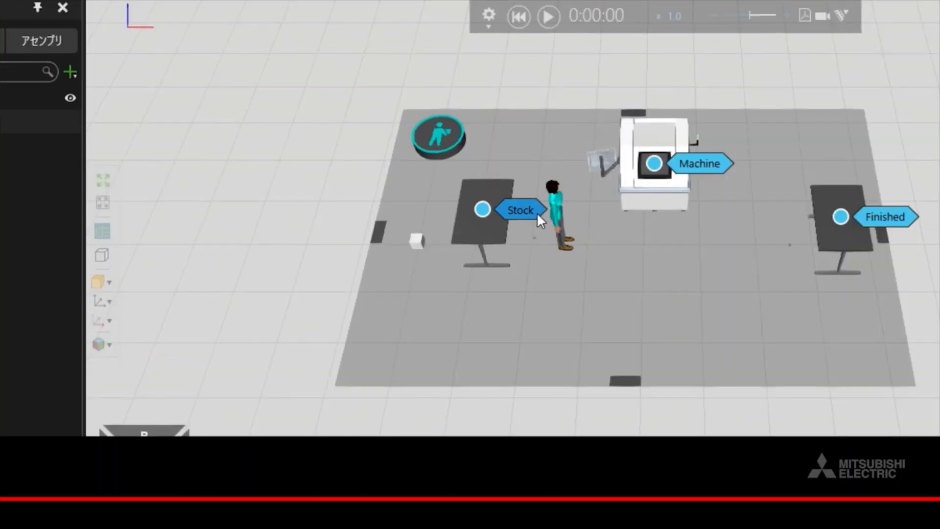
Add a product creation statement for the product type as ProductIn to the Stock routine, before its TransportOut
{"action": "left_click", "coordinate": [533, 208]}
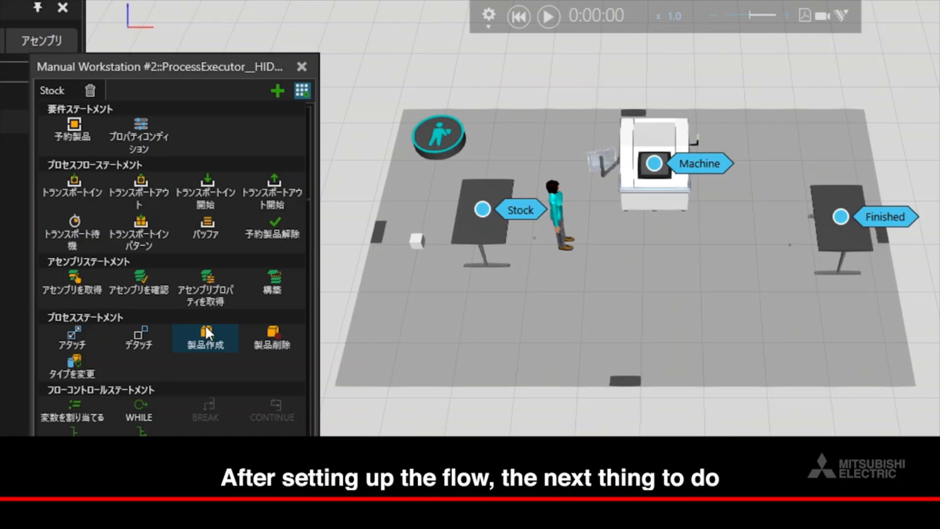
{"action": "left_click", "coordinate": [205, 333]}
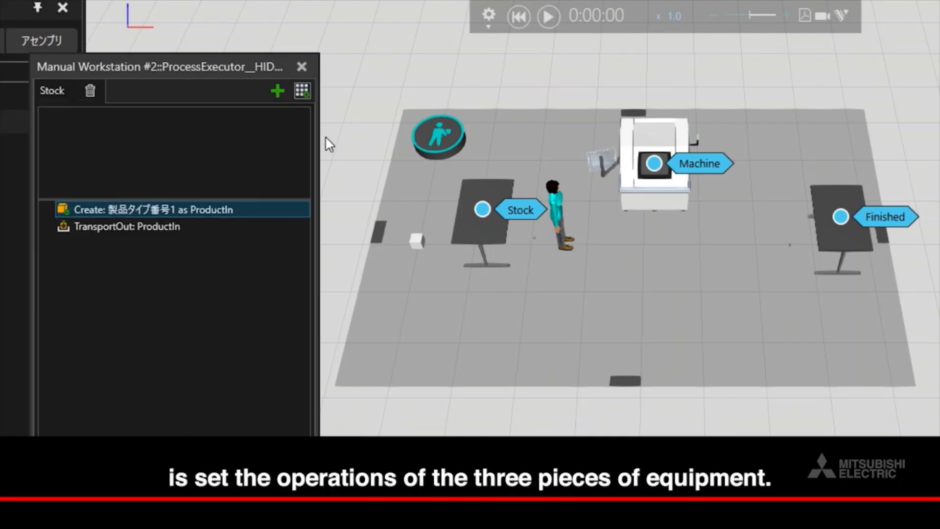
{"action": "left_click", "coordinate": [302, 67]}
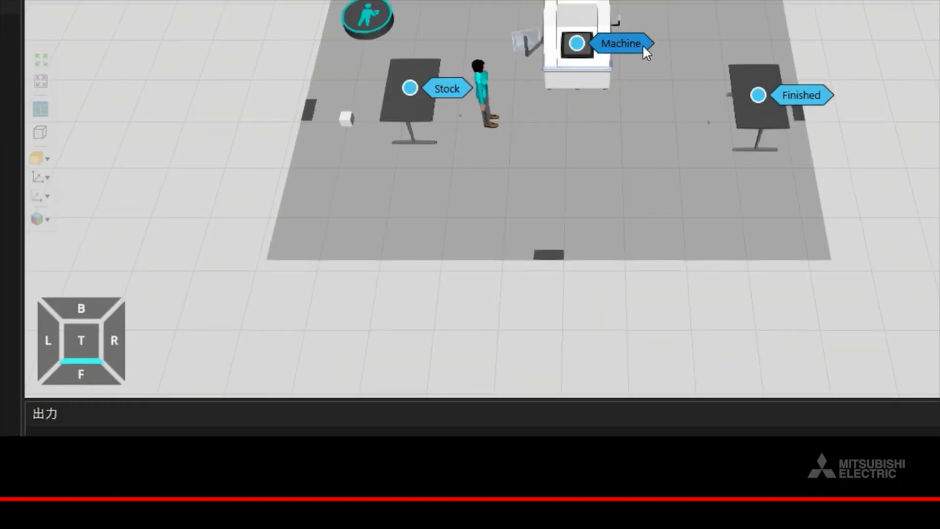
Add a SetNodeMaterial statement to the Machine routine that colours ProductIn red before its TransportOut
{"action": "left_click", "coordinate": [719, 164]}
{"action": "left_click", "coordinate": [277, 15]}
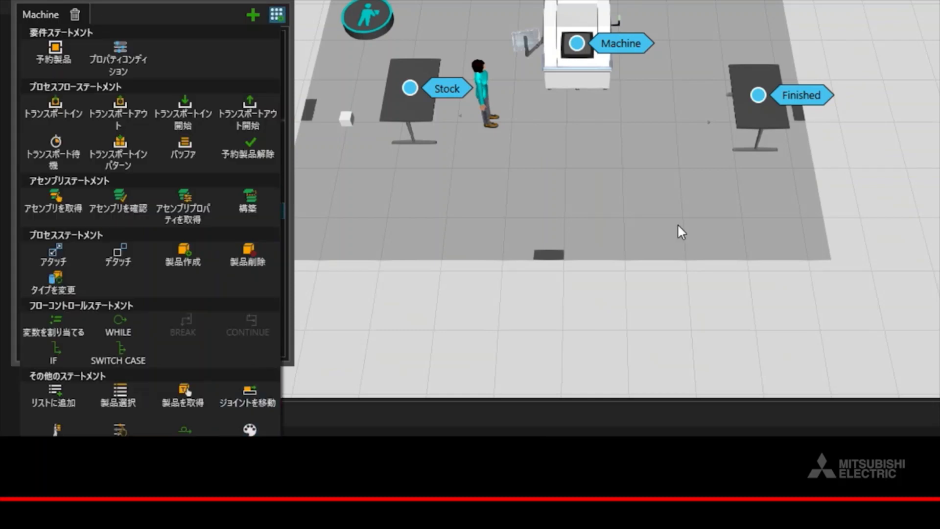
{"action": "left_click", "coordinate": [277, 15]}
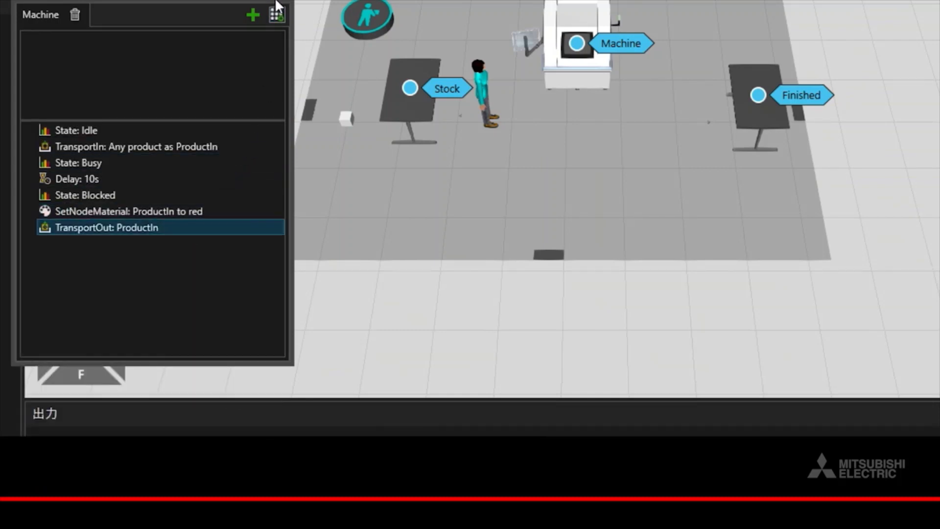
Replace the TransportOut statement in the Finished routine with a product removal statement (製品削除)
{"action": "left_click", "coordinate": [801, 95]}
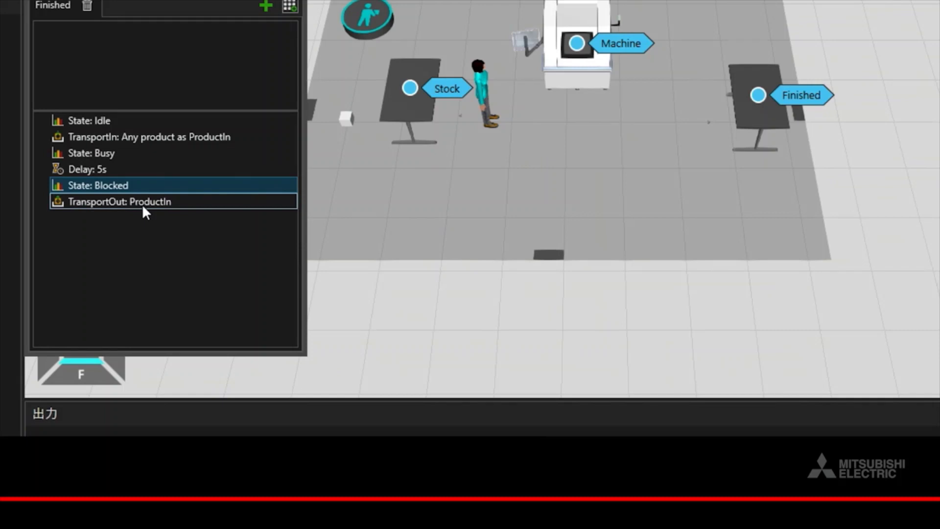
{"action": "left_click", "coordinate": [142, 202]}
{"action": "left_click", "coordinate": [289, 6]}
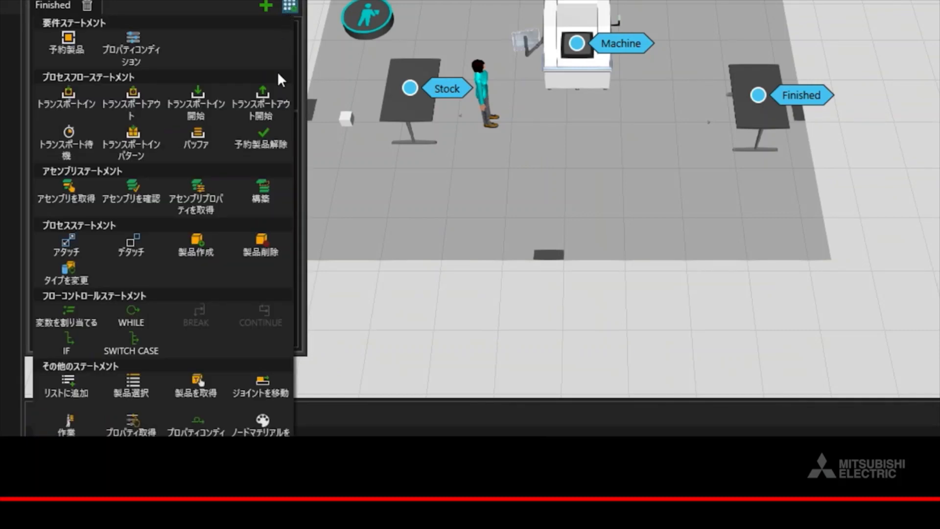
{"action": "left_click", "coordinate": [265, 247]}
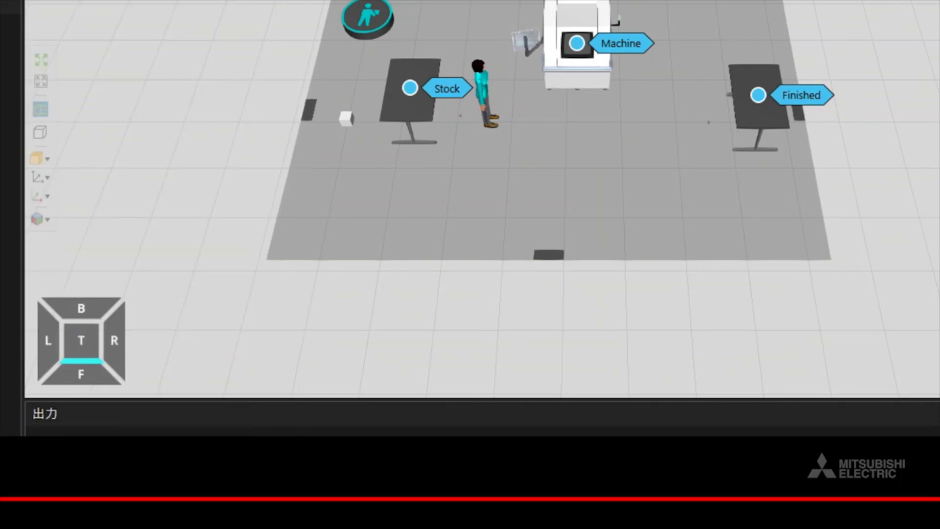
Leave process editing and run the simulation of the finished work cell
{"action": "left_click", "coordinate": [389, 0]}
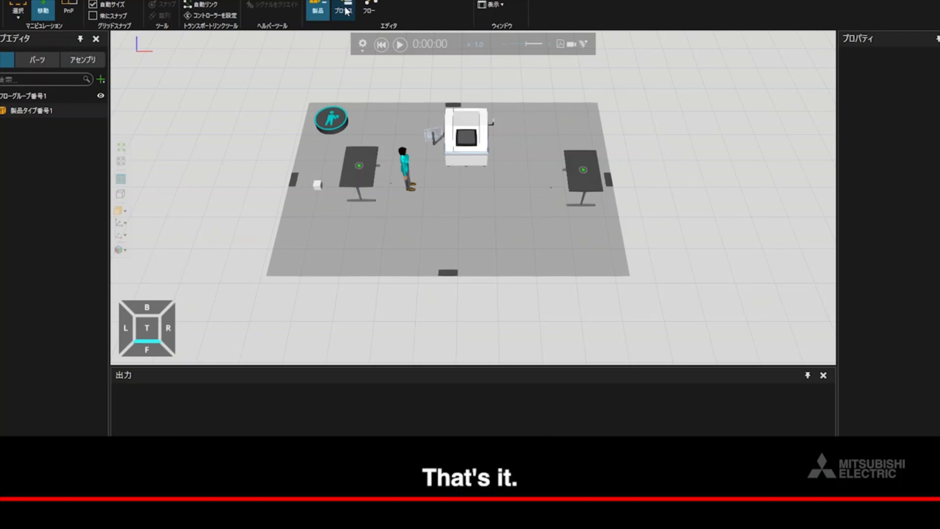
{"action": "left_click", "coordinate": [400, 44]}
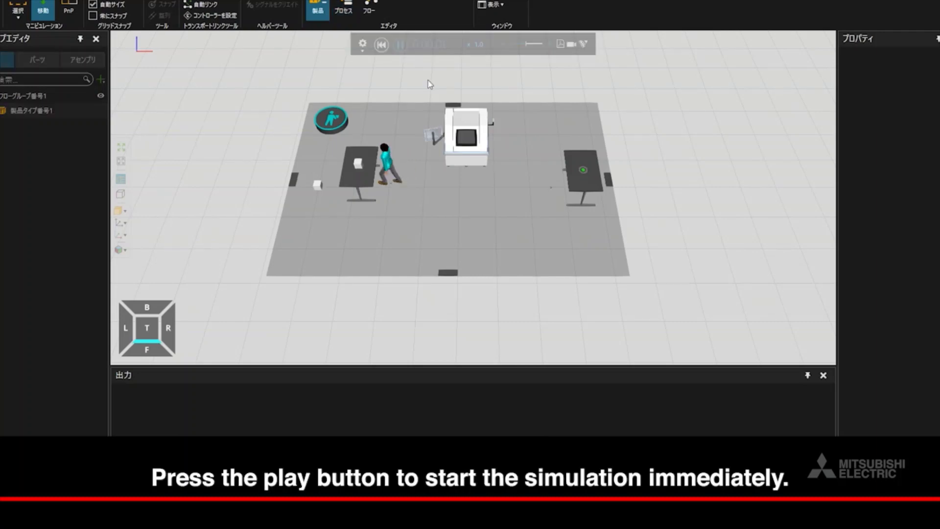